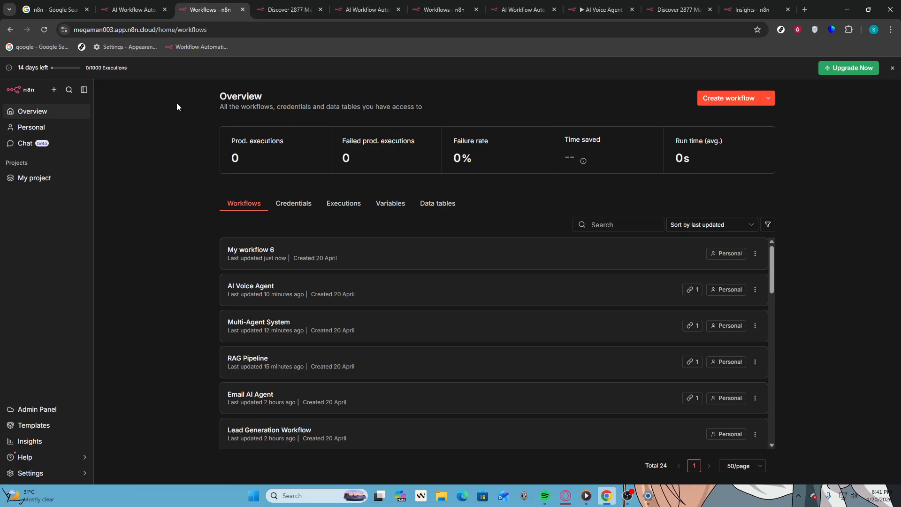
left_click(53, 91)
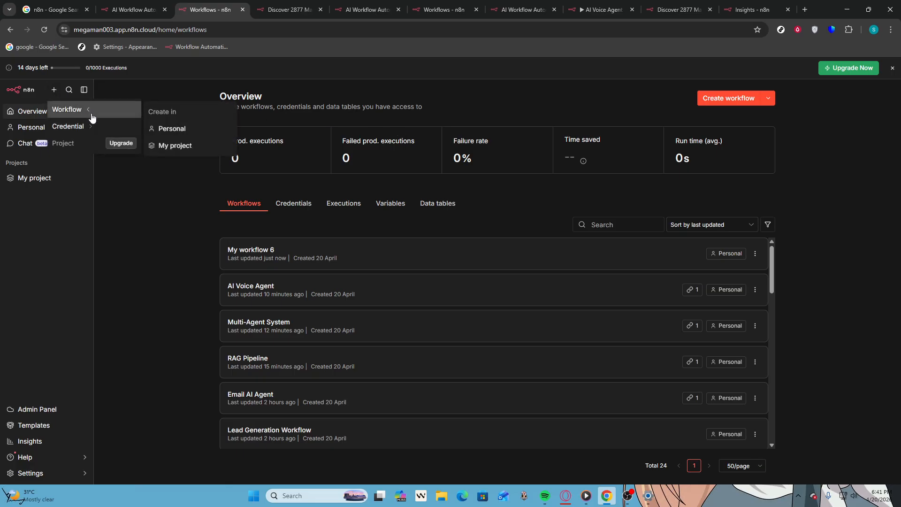
mouse_move(101, 130)
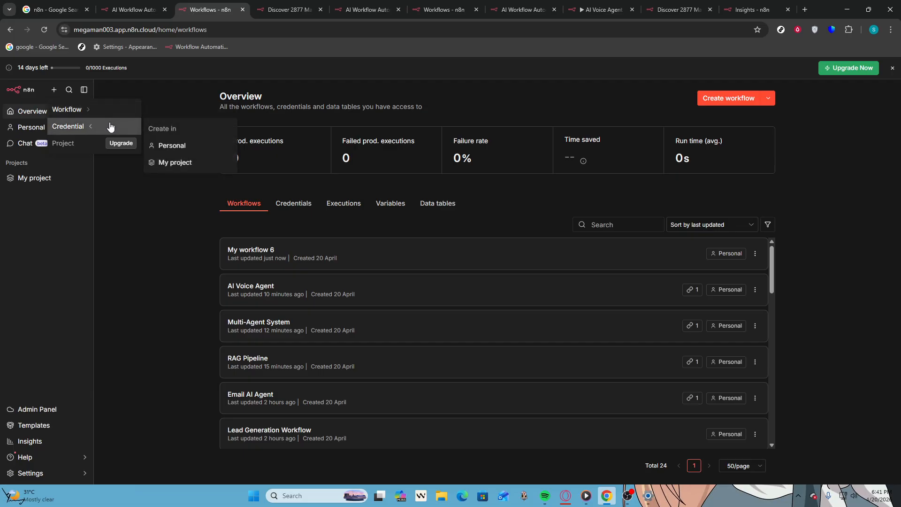
left_click(198, 139)
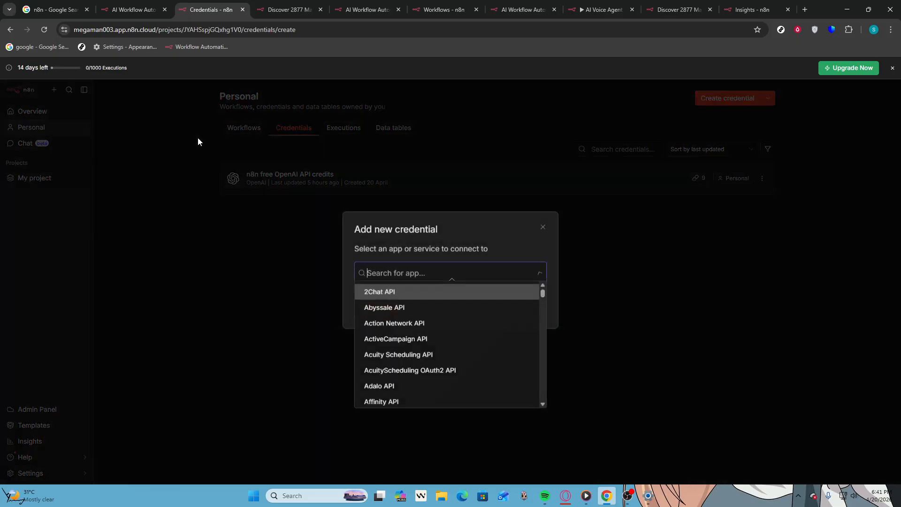
left_click(88, 93)
Create a new blank workflow in the Personal space
left_click(54, 90)
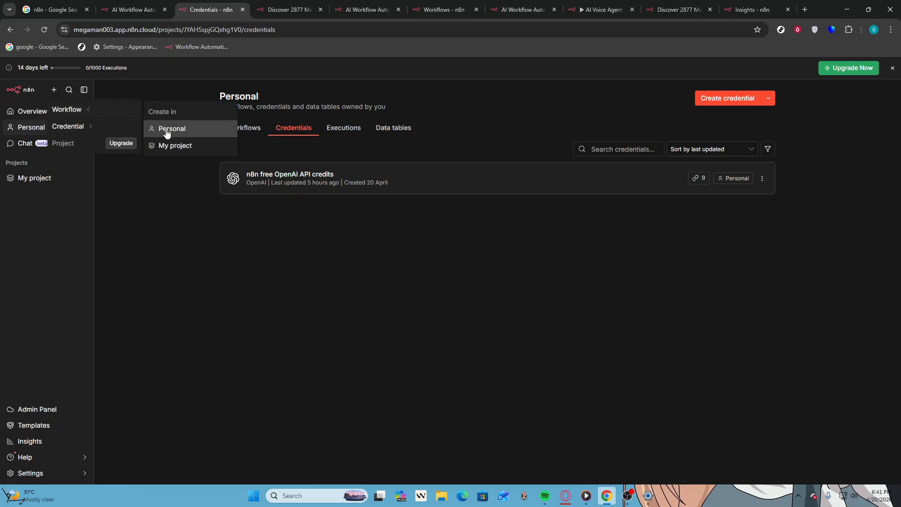
left_click(167, 132)
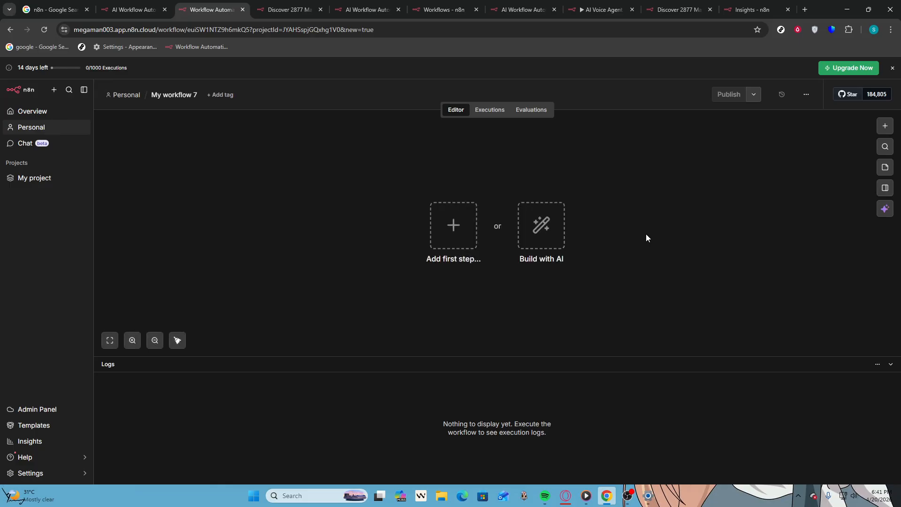
left_click(450, 225)
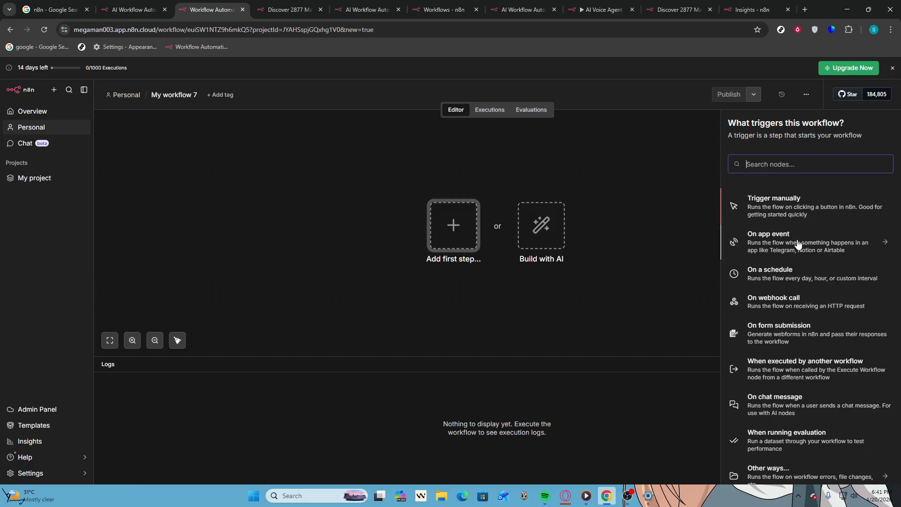
left_click(549, 234)
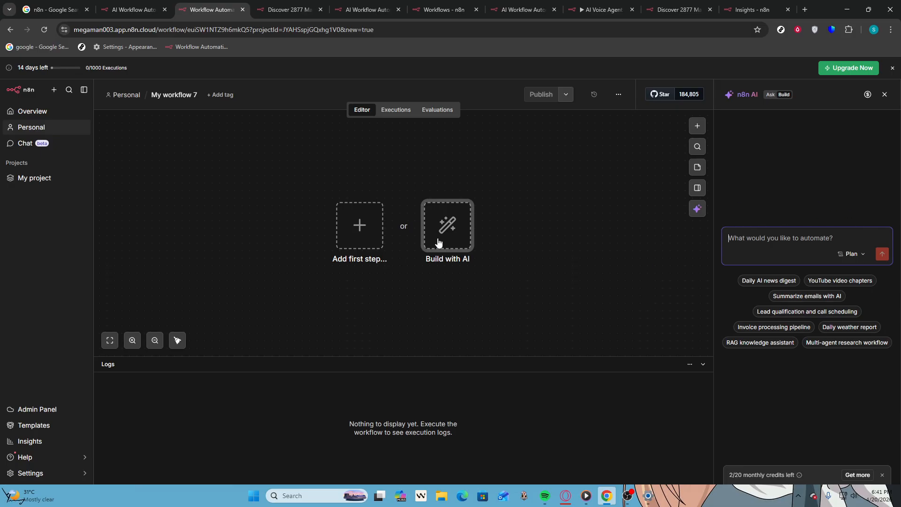
left_click(357, 220)
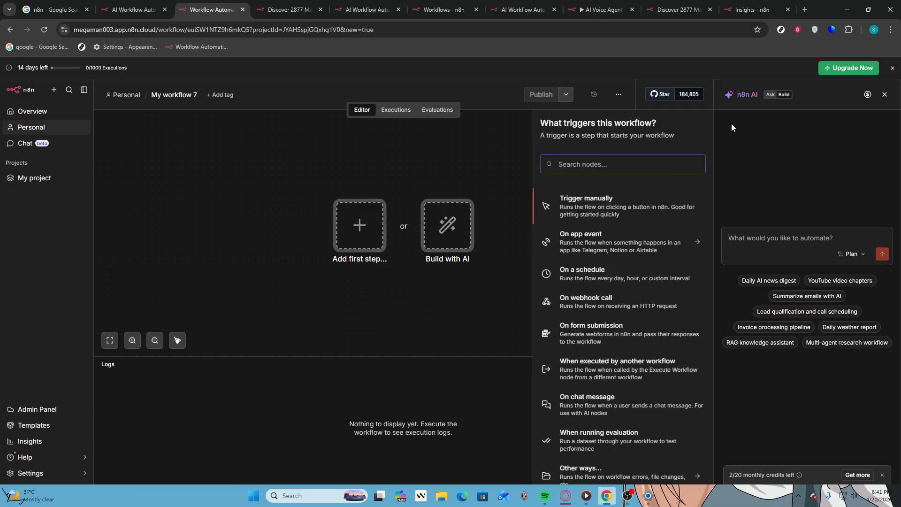
left_click(884, 94)
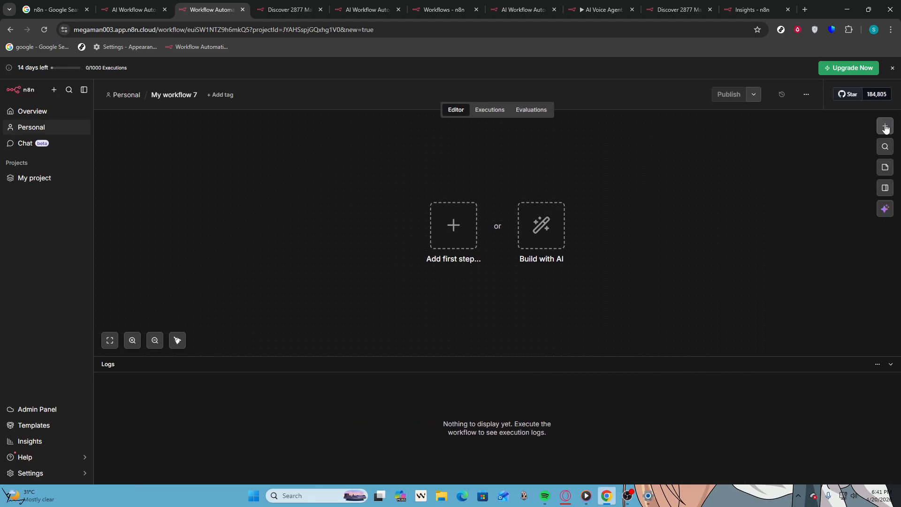
Add an on-chat-message trigger as the workflow's first step and test the trigger
left_click(447, 231)
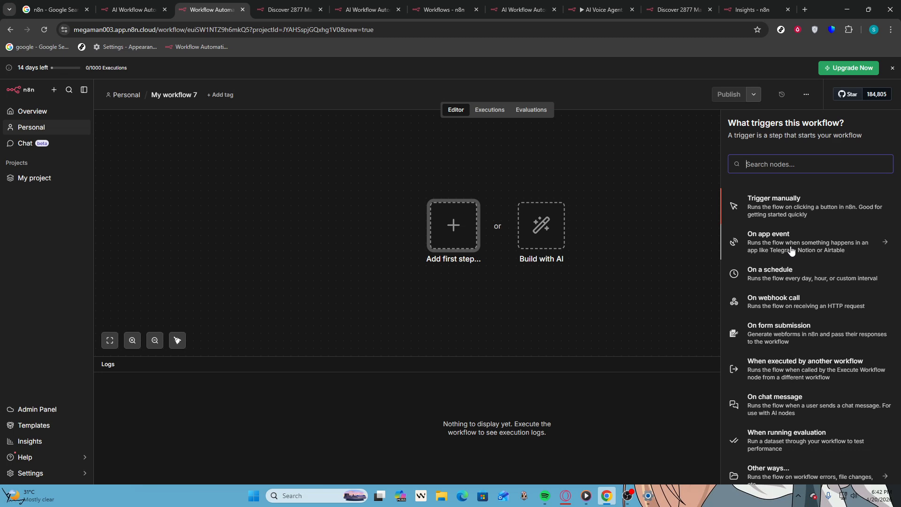
left_click(761, 403)
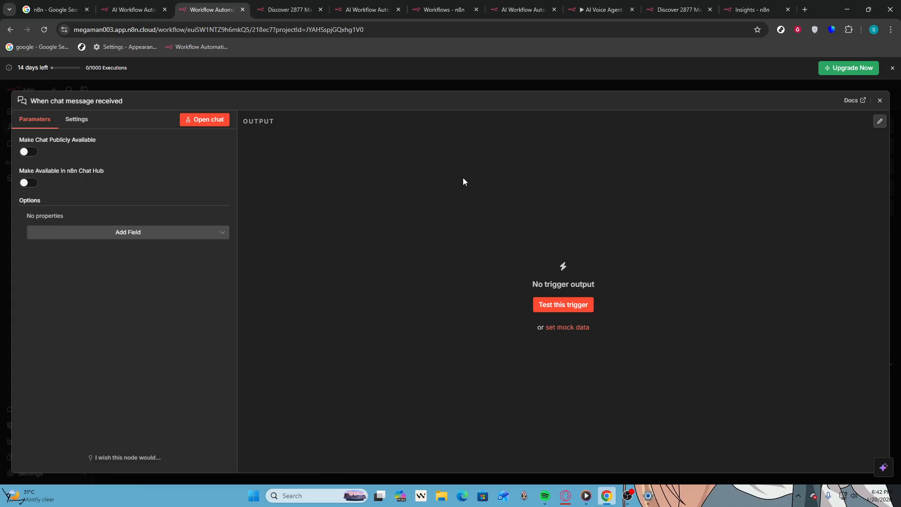
left_click(570, 305)
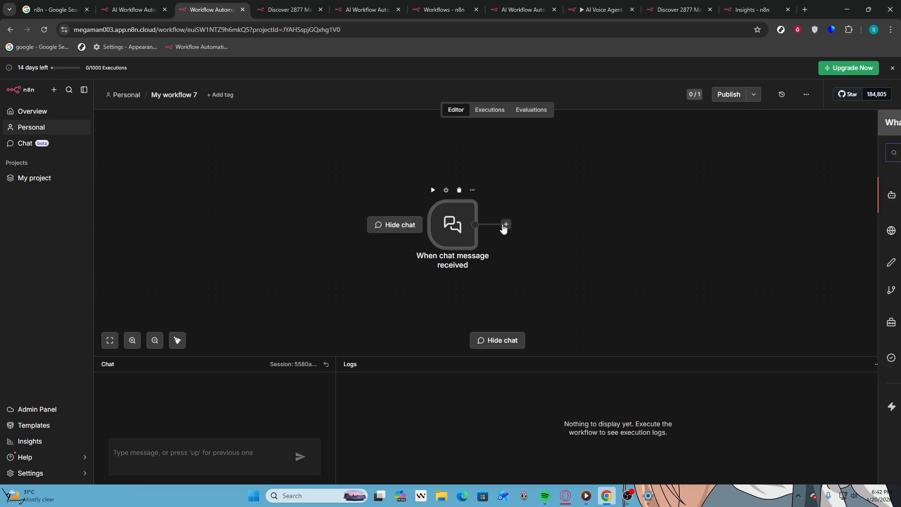
Add a Merge node from the Flow category after the chat trigger
left_click(505, 224)
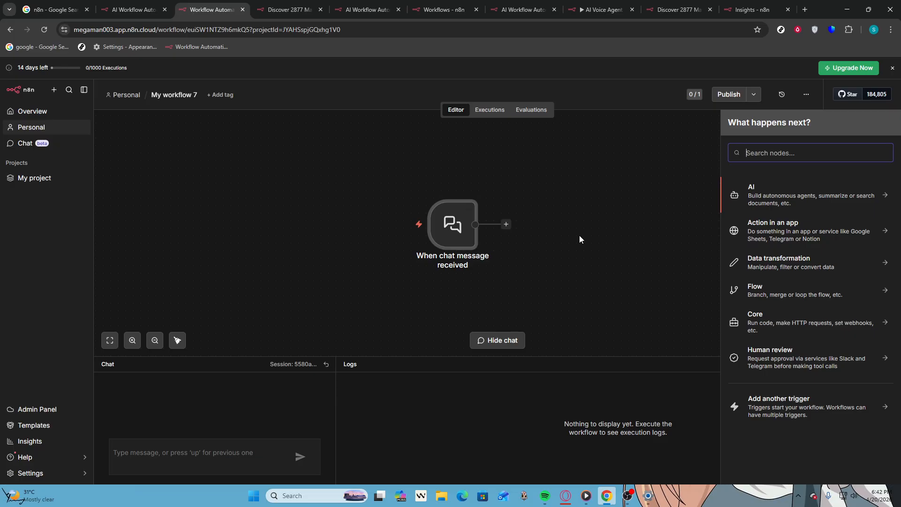
left_click(763, 287)
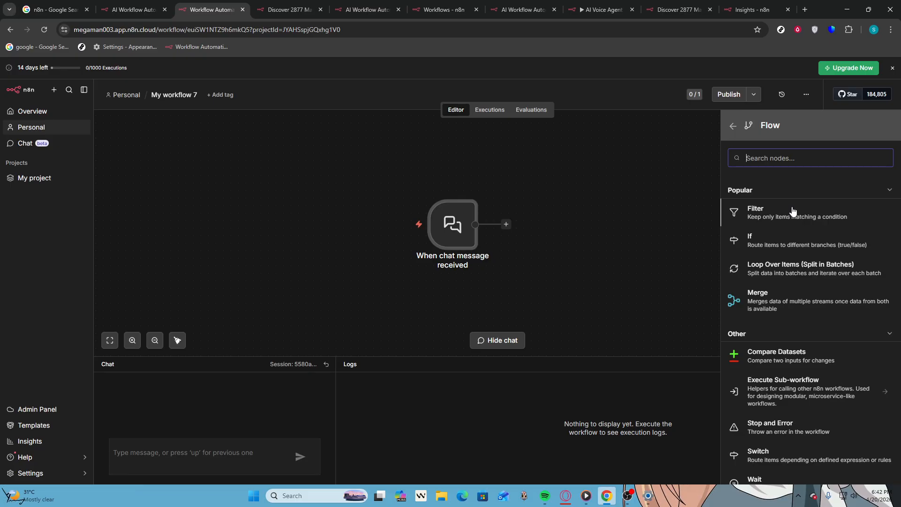
left_click(771, 302)
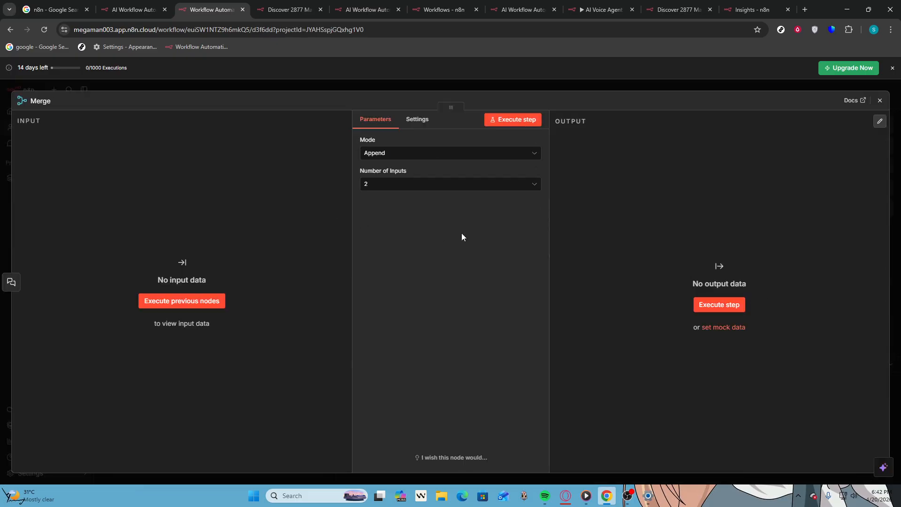
Set the Merge node's mode to Combine and return to the canvas
left_click(414, 189)
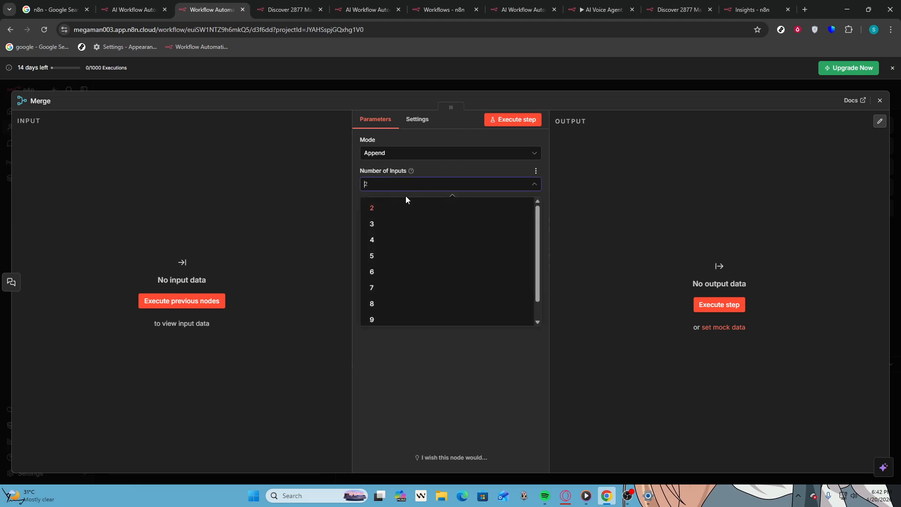
left_click(468, 168)
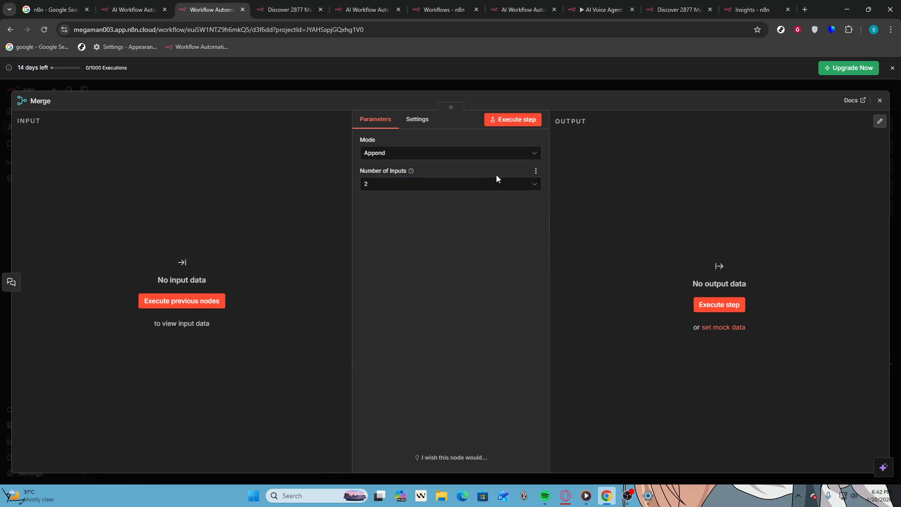
left_click(515, 155)
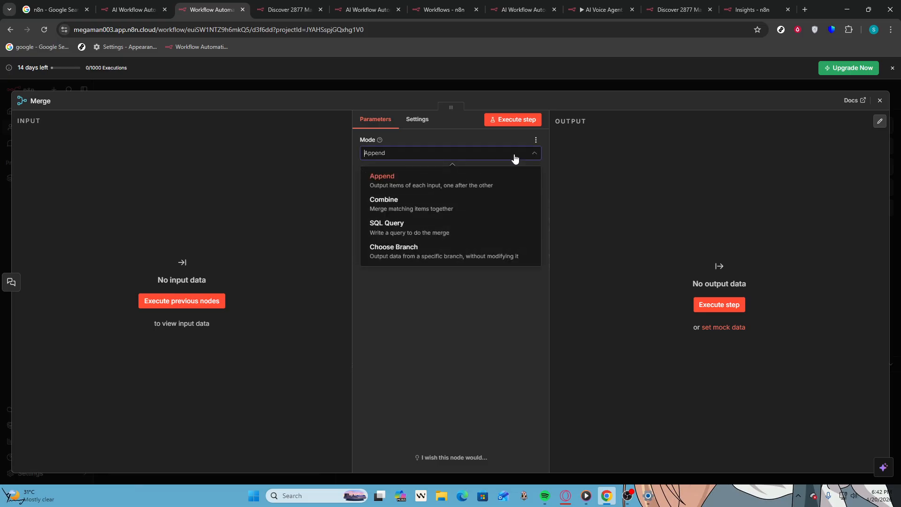
left_click(460, 202)
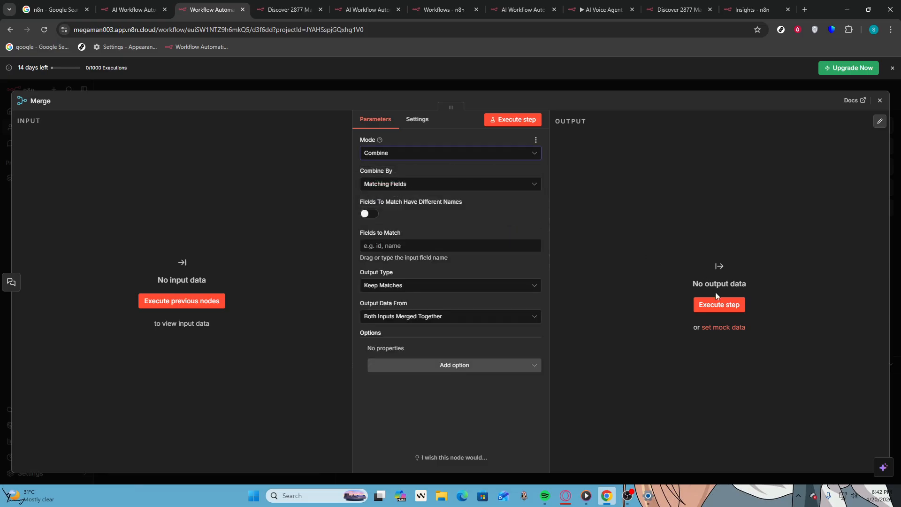
key("Escape")
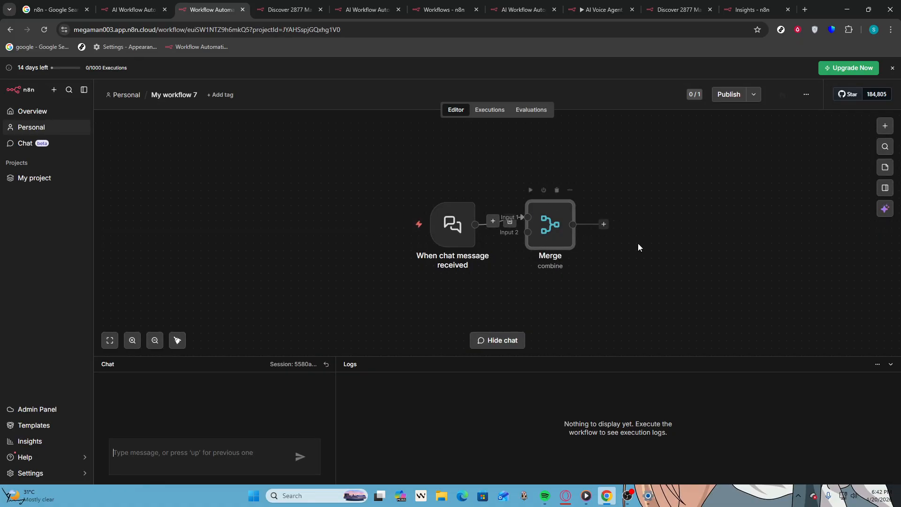
Add an AI Transform node from the data transformation category after the Merge node
left_click(602, 224)
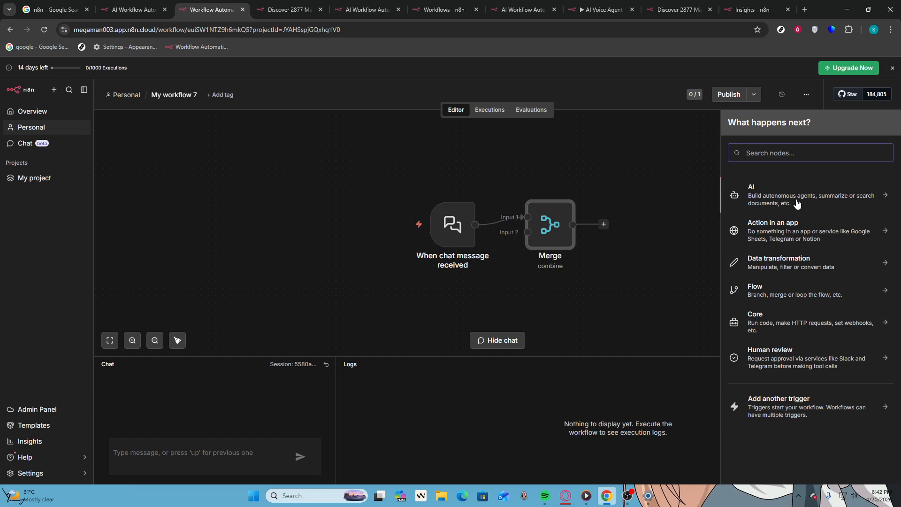
left_click(786, 263)
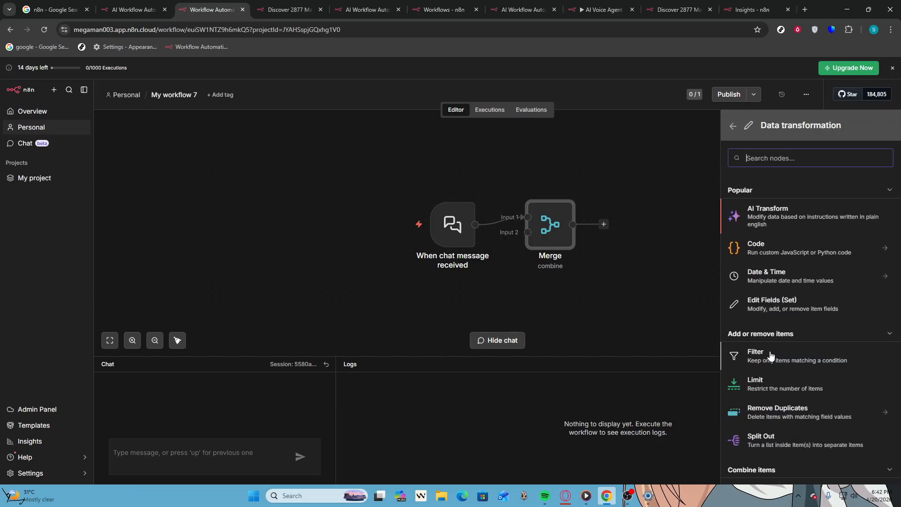
left_click(827, 222)
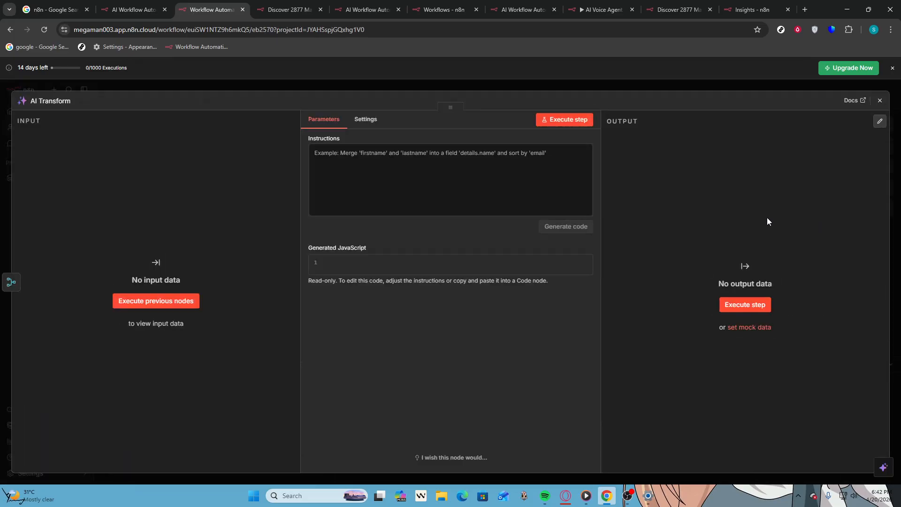
Try to execute the AI Transform node with the instructions "FIRST NAME"
left_click(455, 151)
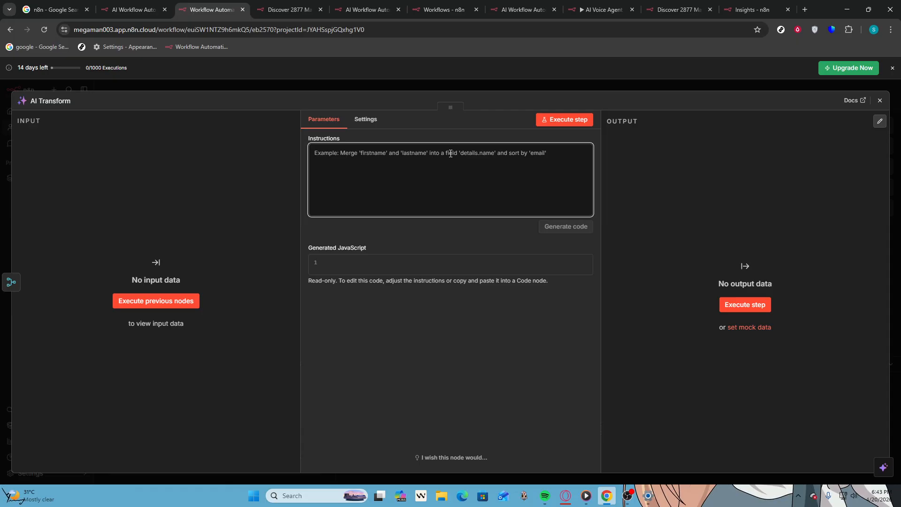
type("FIRST NAME")
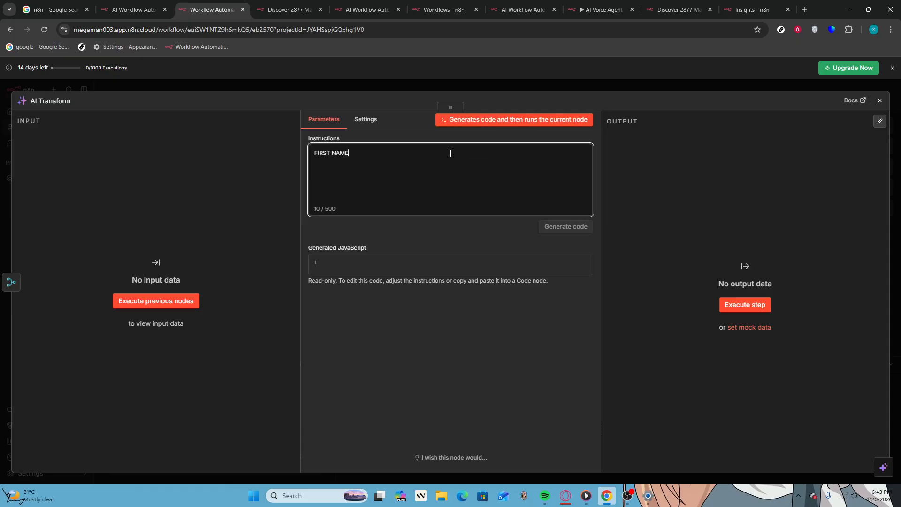
left_click(746, 301)
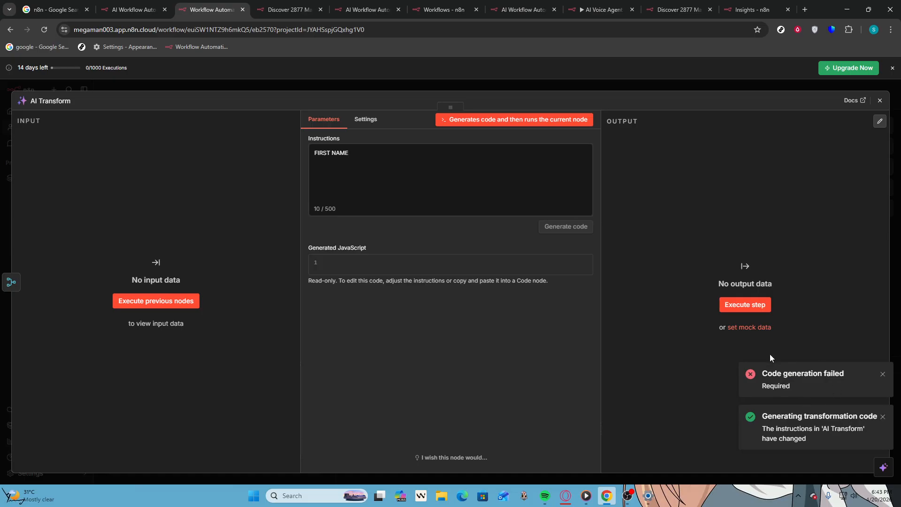
Clear the AI Transform node's instructions and return to the canvas
left_click(378, 193)
key("ctrl+a")
key("BackSpace")
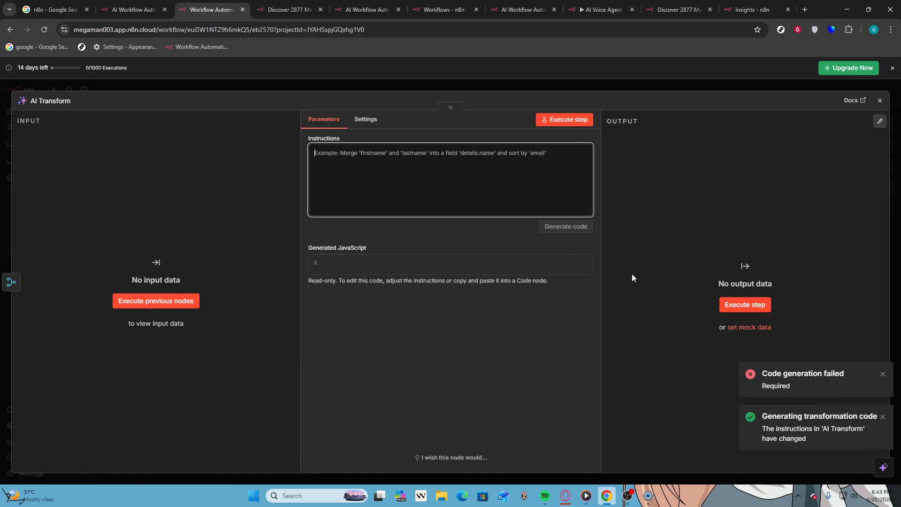
key("Escape")
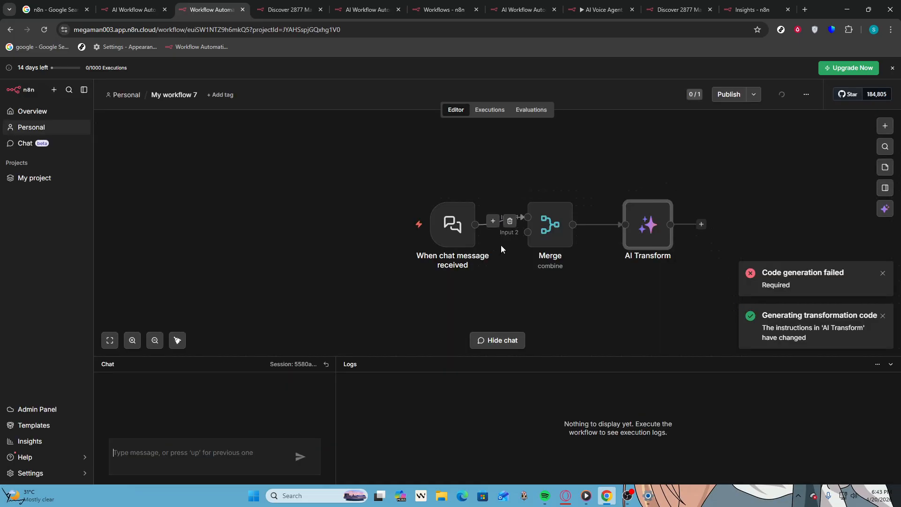